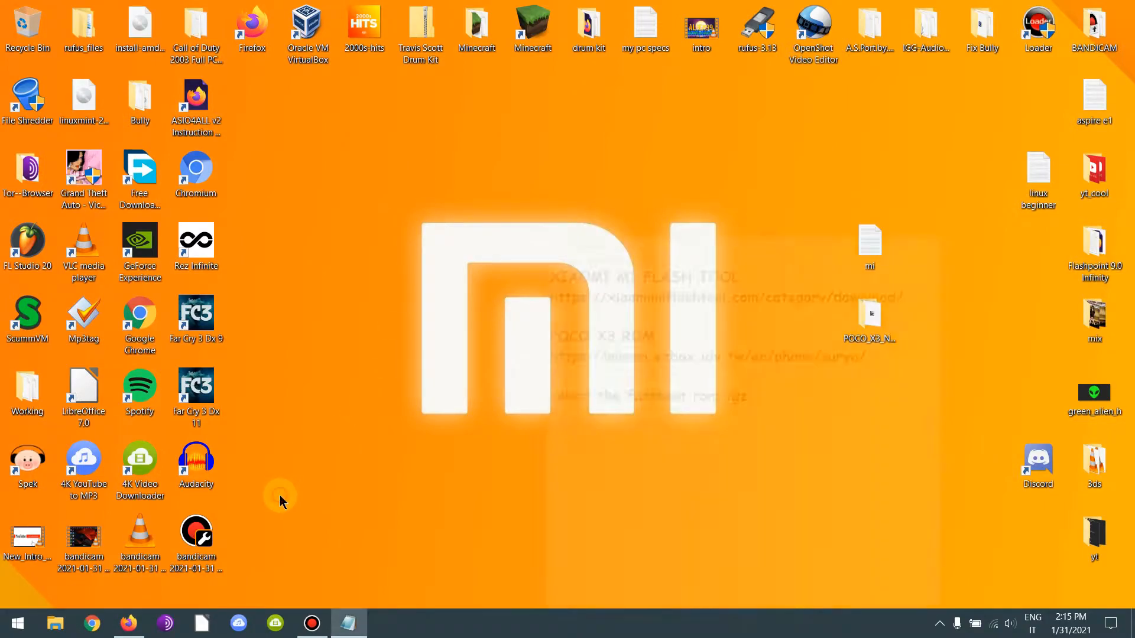
Switch to Firefox and view the Xiaomi Mi Flash Tool download page, and minimize the browser
{"action": "key", "text": "alt+Tab"}
{"action": "key", "text": "alt+Tab"}
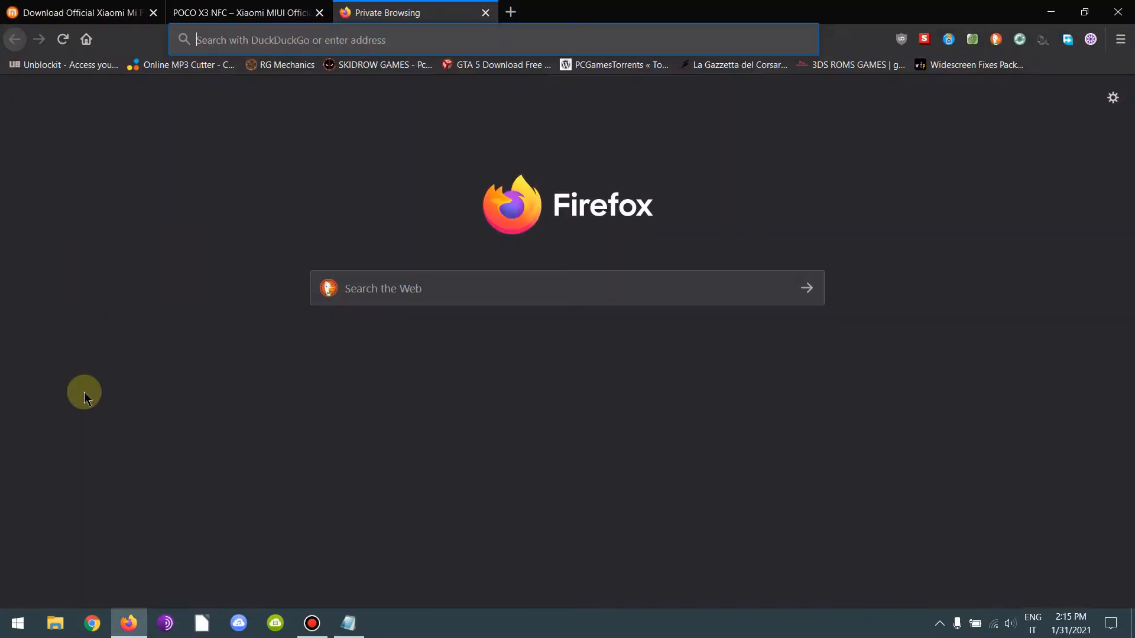
{"action": "left_click", "coordinate": [44, 7]}
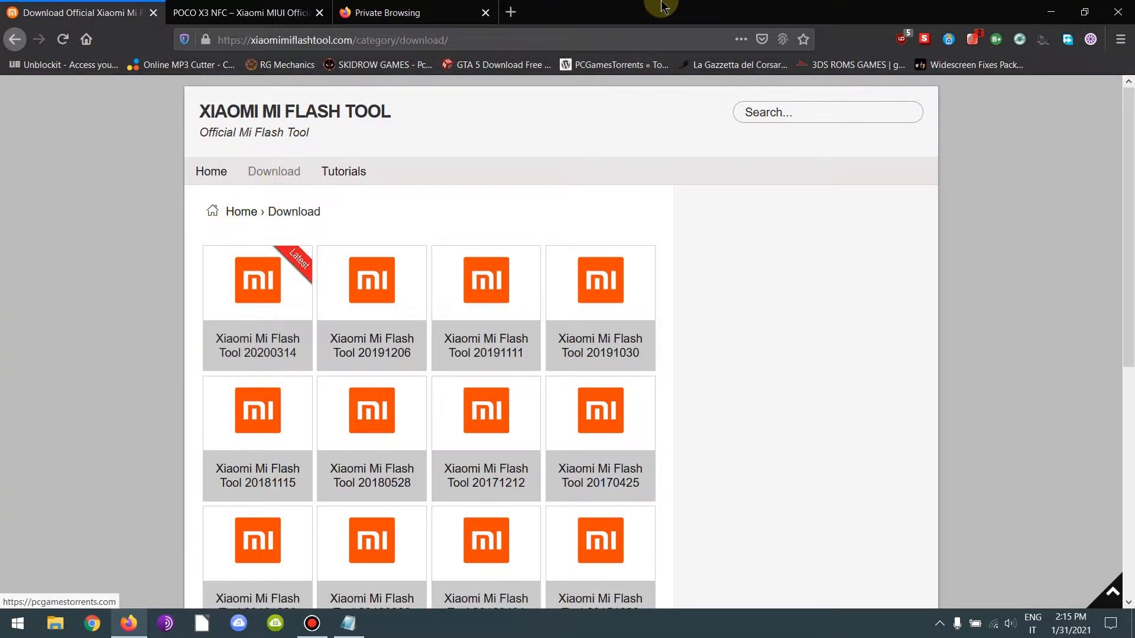
{"action": "left_click", "coordinate": [1050, 12]}
{"action": "left_click", "coordinate": [1003, 139]}
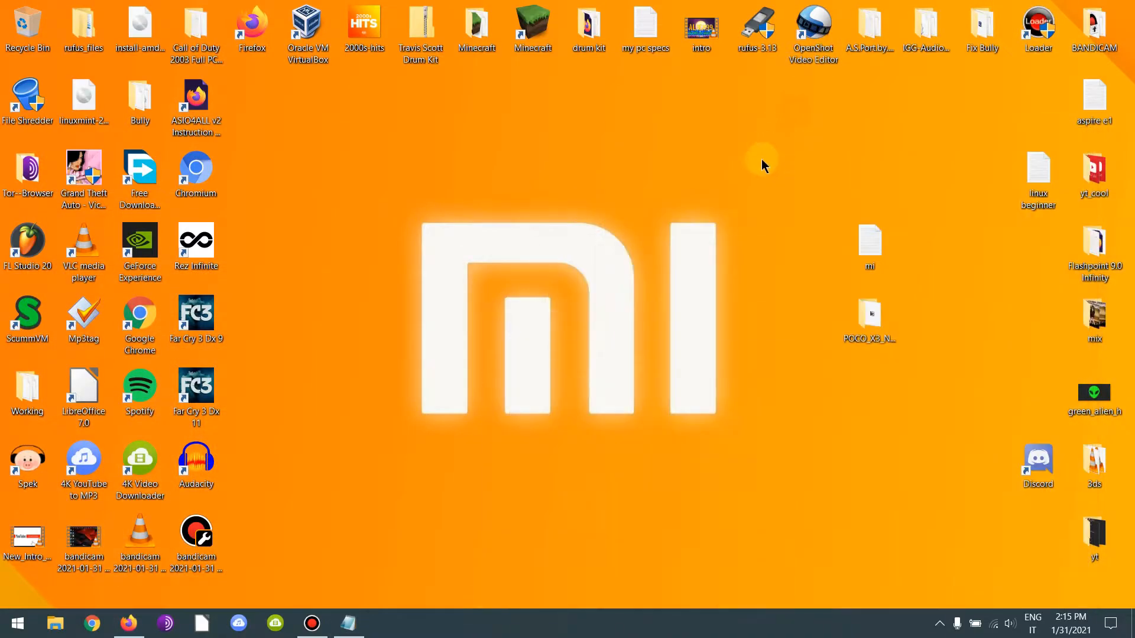
Open the POCO_X3_NFC_ROMS_MIUI folder from the desktop and look inside its compressed MiFlash20200314 archive
{"action": "double_click", "coordinate": [869, 314]}
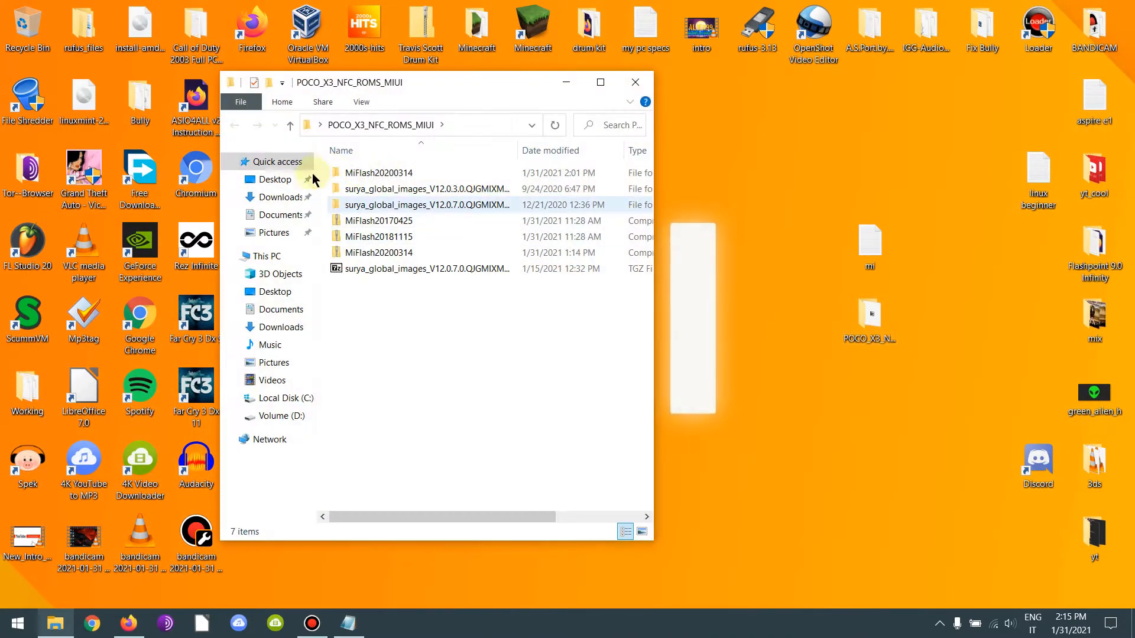
{"action": "double_click", "coordinate": [378, 252]}
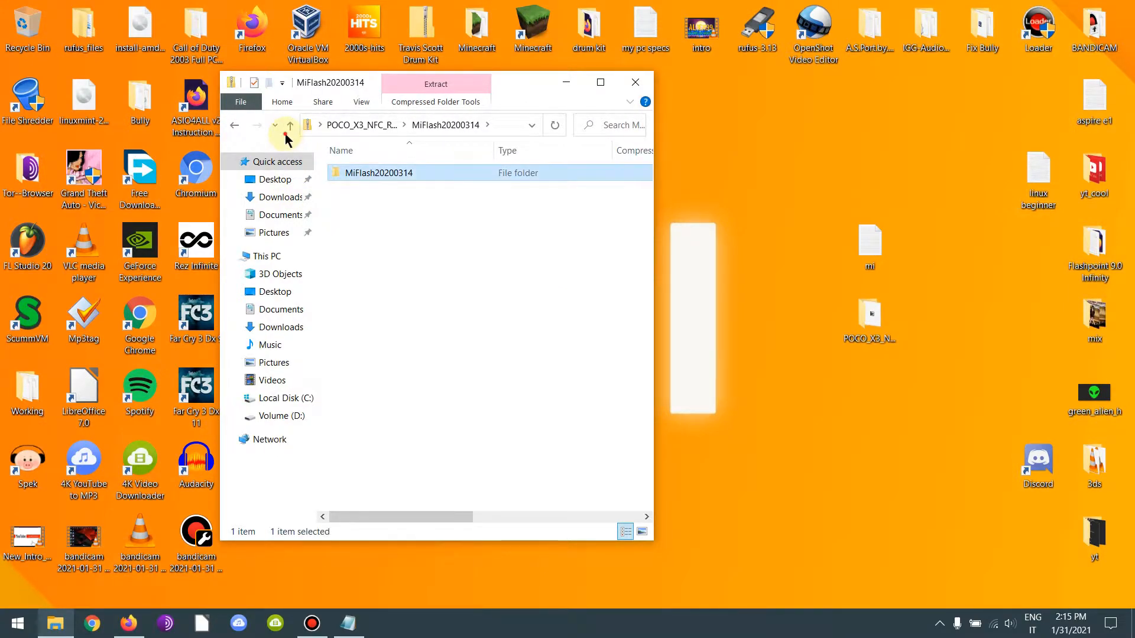
{"action": "double_click", "coordinate": [378, 172]}
{"action": "left_click", "coordinate": [234, 125]}
{"action": "left_click", "coordinate": [234, 125]}
Launch the XiaoMiFlash application from the extracted MiFlash20200314 folder
{"action": "double_click", "coordinate": [348, 171]}
{"action": "scroll", "coordinate": [322, 402], "scroll_direction": "down", "scroll_amount": 2}
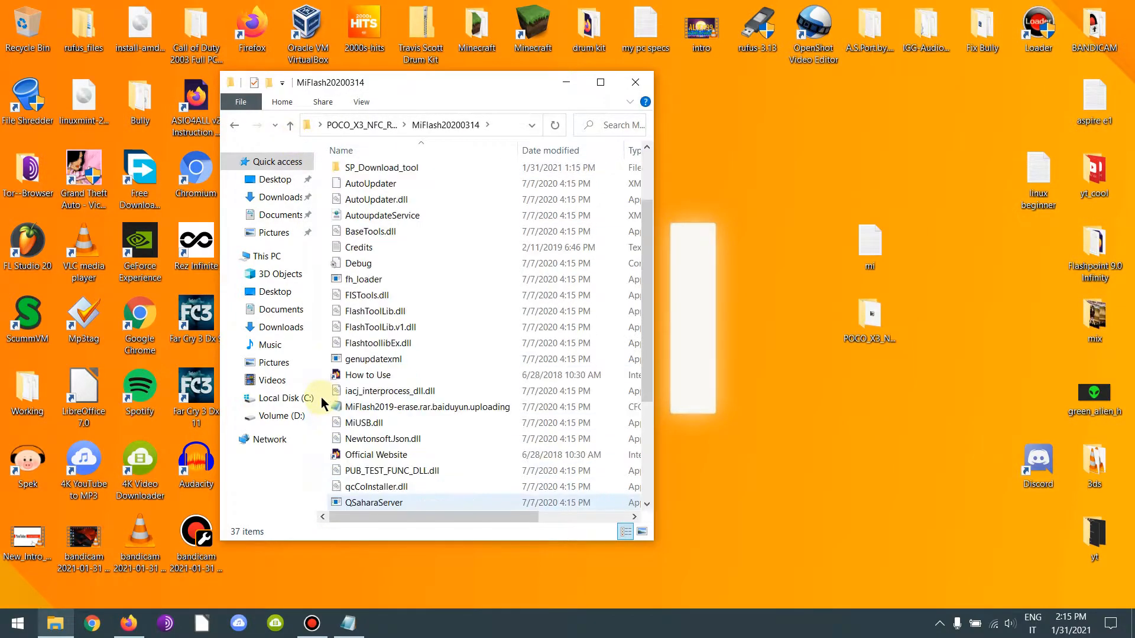
{"action": "scroll", "coordinate": [321, 395], "scroll_direction": "down", "scroll_amount": 3}
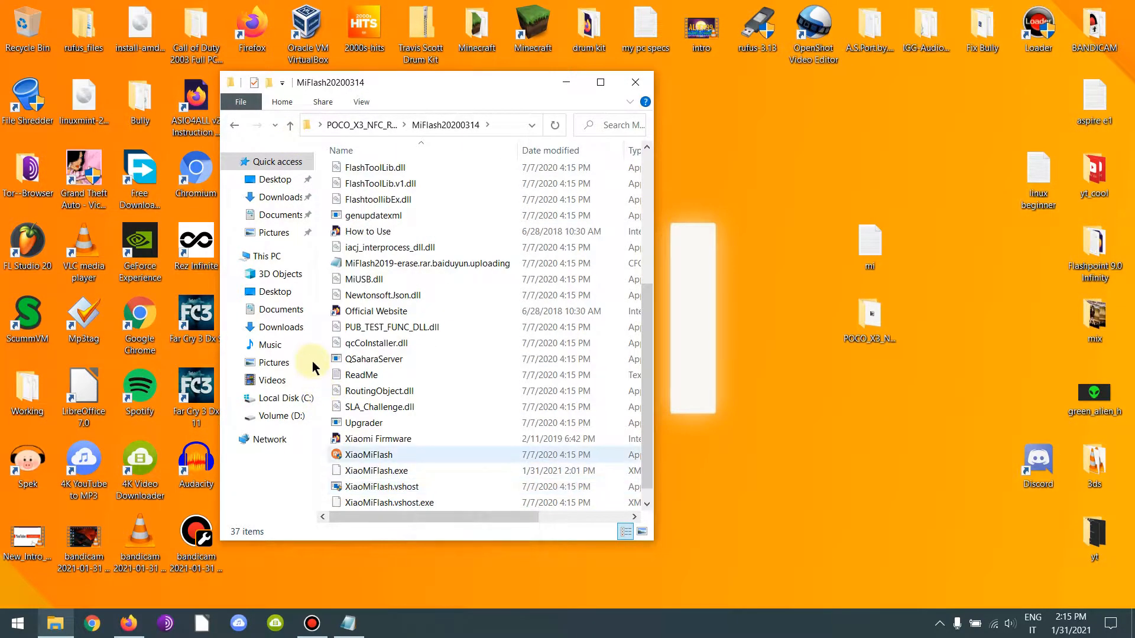
{"action": "left_click", "coordinate": [369, 454]}
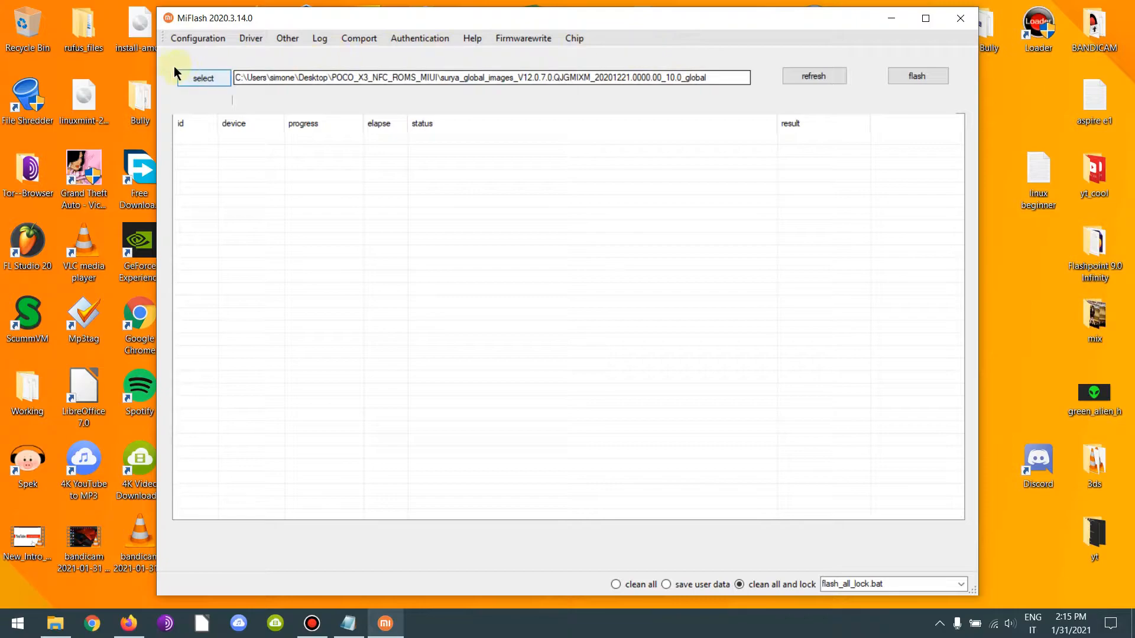
Try to select the Desktop folder as the firmware path, and minimize MiFlash
{"action": "left_click", "coordinate": [201, 78]}
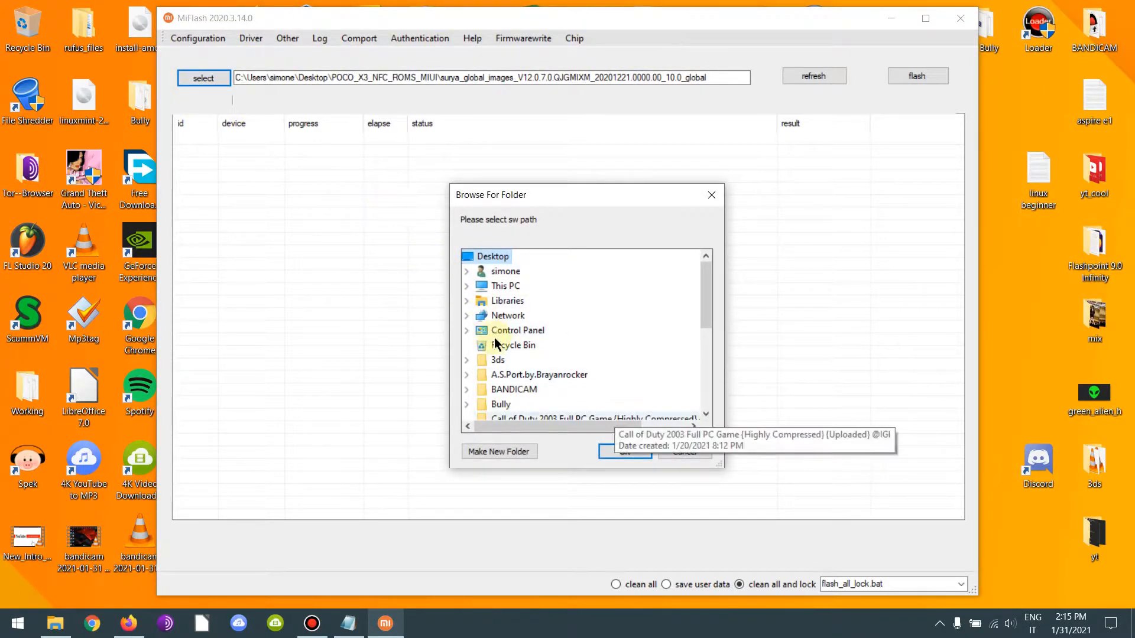
{"action": "left_click", "coordinate": [624, 451]}
{"action": "key", "text": "Return"}
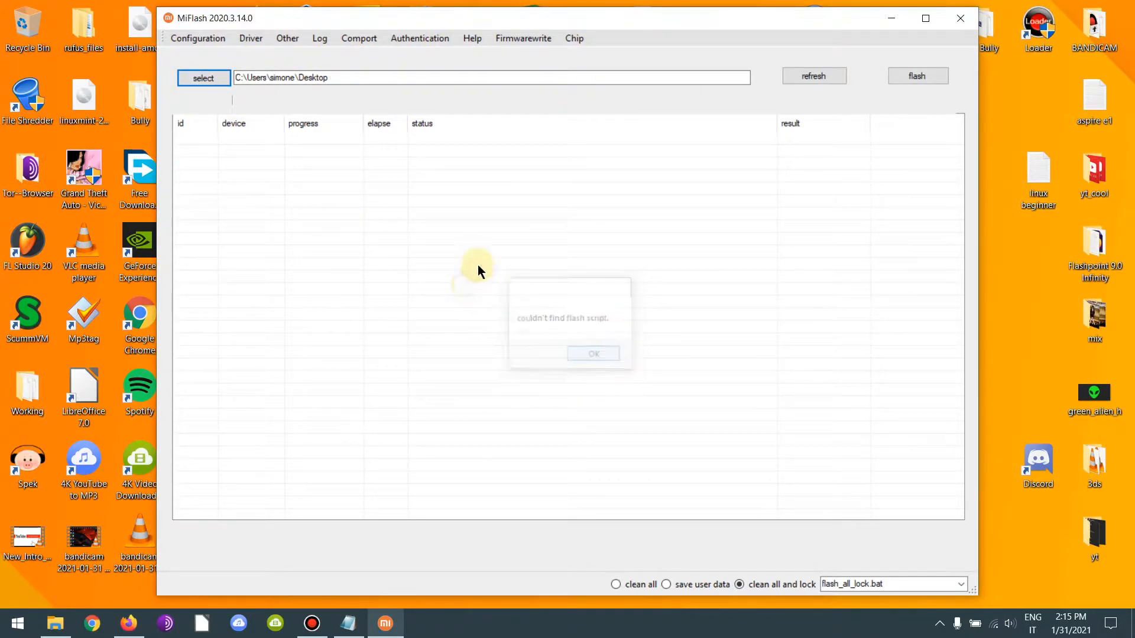
{"action": "left_click", "coordinate": [891, 19]}
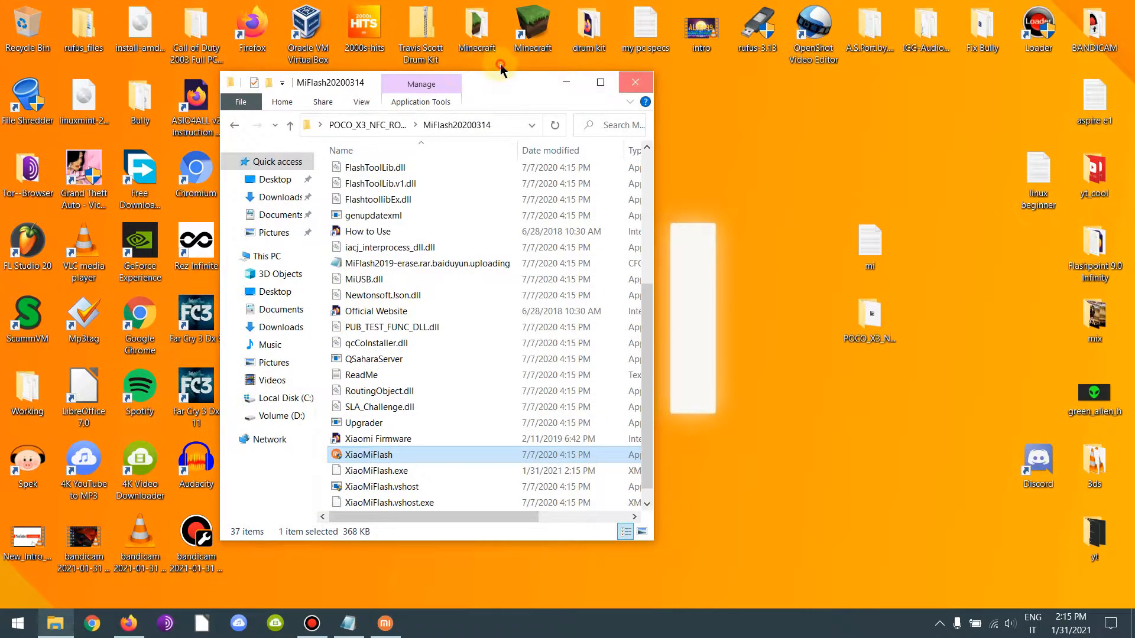
Examine the Fastboot download entry of the POCO X3 NFC Global Stable ROM in Firefox, and close the browser
{"action": "left_click", "coordinate": [635, 83]}
{"action": "left_click", "coordinate": [349, 624]}
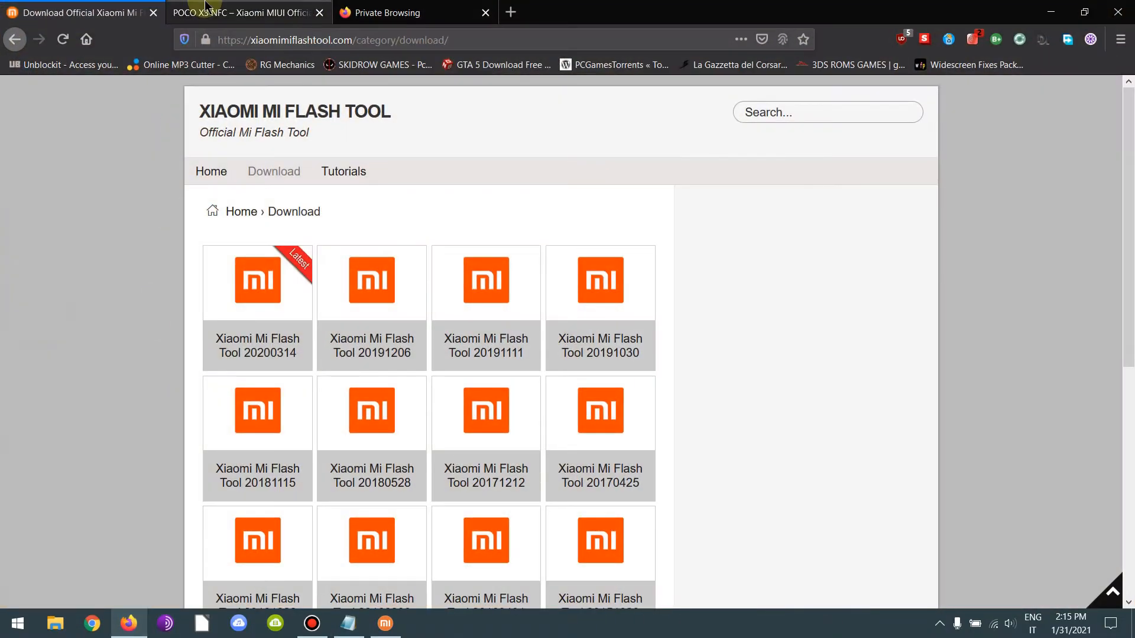
{"action": "left_click", "coordinate": [242, 13]}
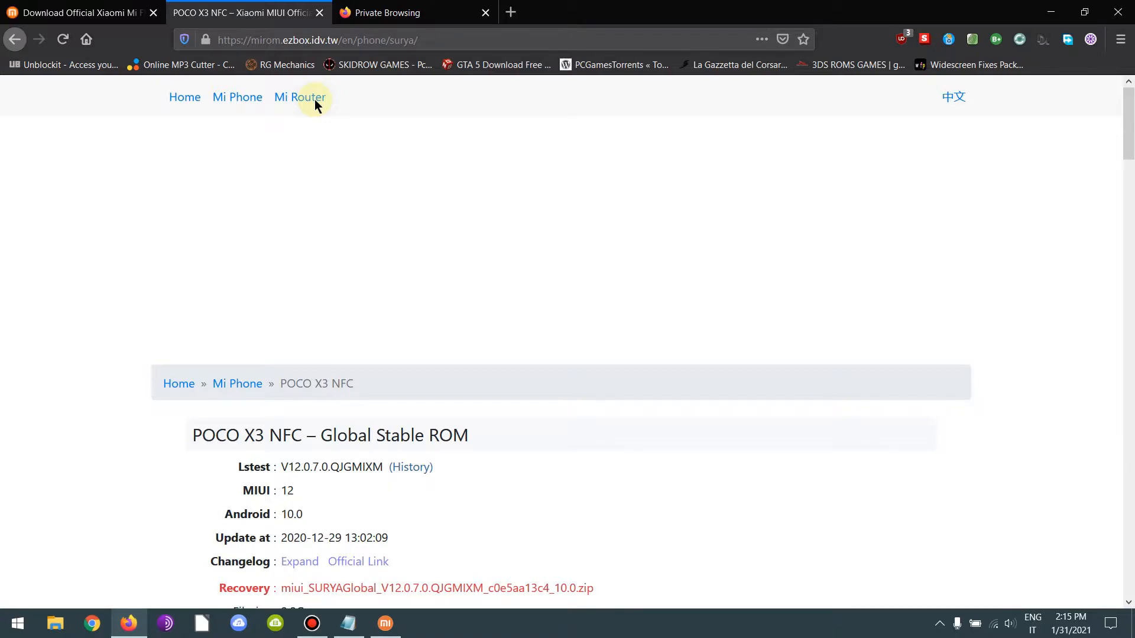
{"action": "scroll", "coordinate": [315, 104], "scroll_direction": "down", "scroll_amount": 6}
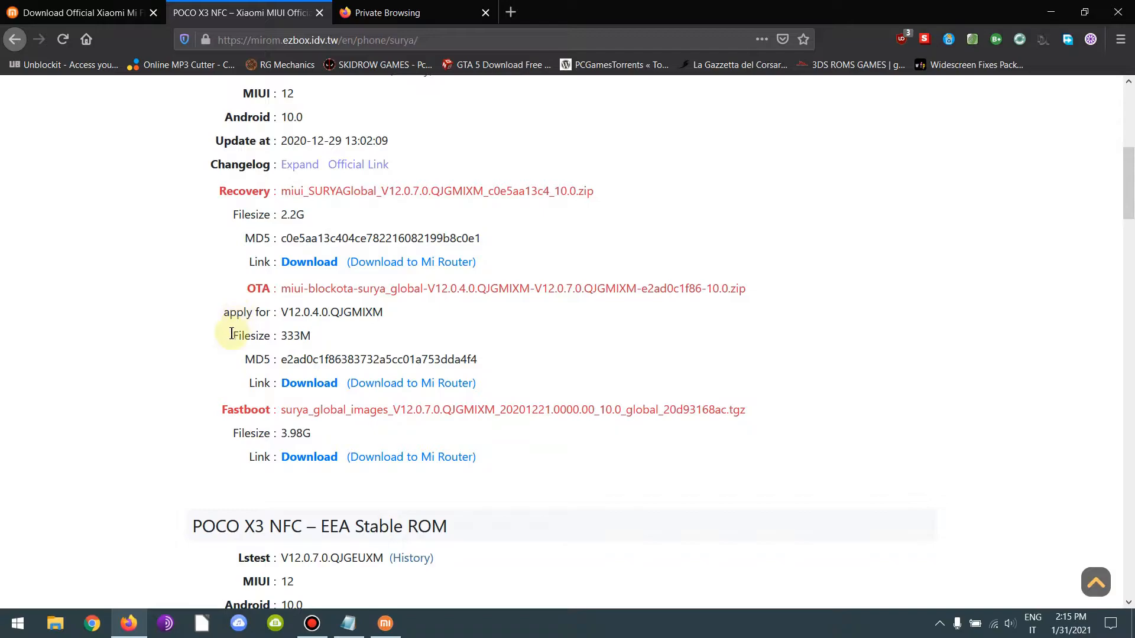
{"action": "left_click_drag", "start_coordinate": [181, 325], "coordinate": [214, 327]}
{"action": "left_click_drag", "start_coordinate": [577, 326], "coordinate": [608, 328]}
{"action": "left_click", "coordinate": [606, 327]}
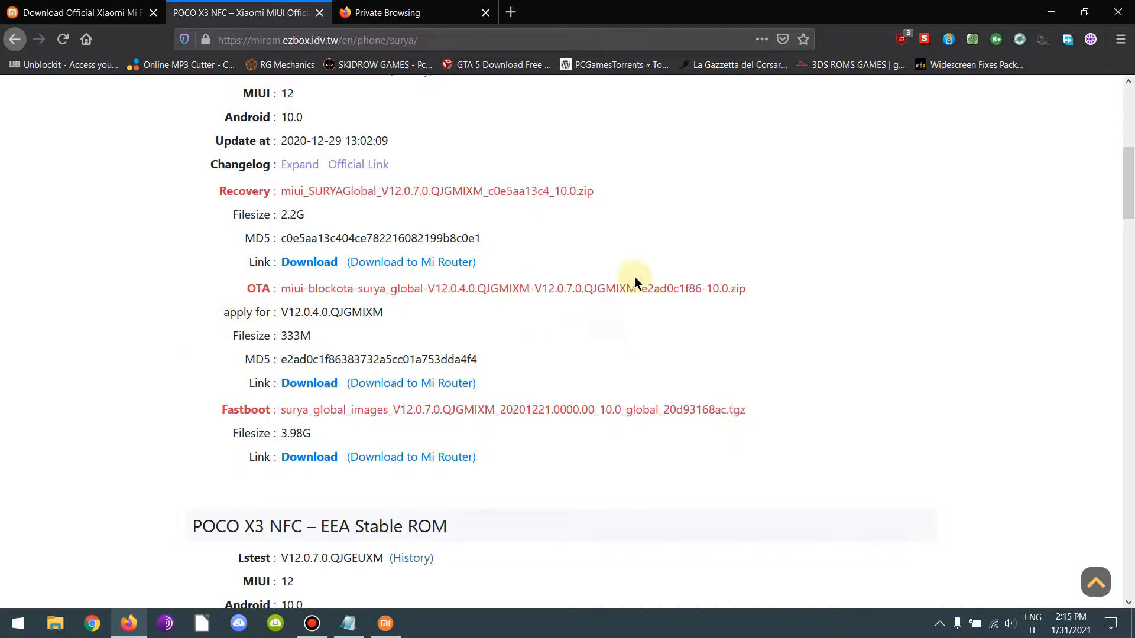
{"action": "left_click", "coordinate": [1117, 12]}
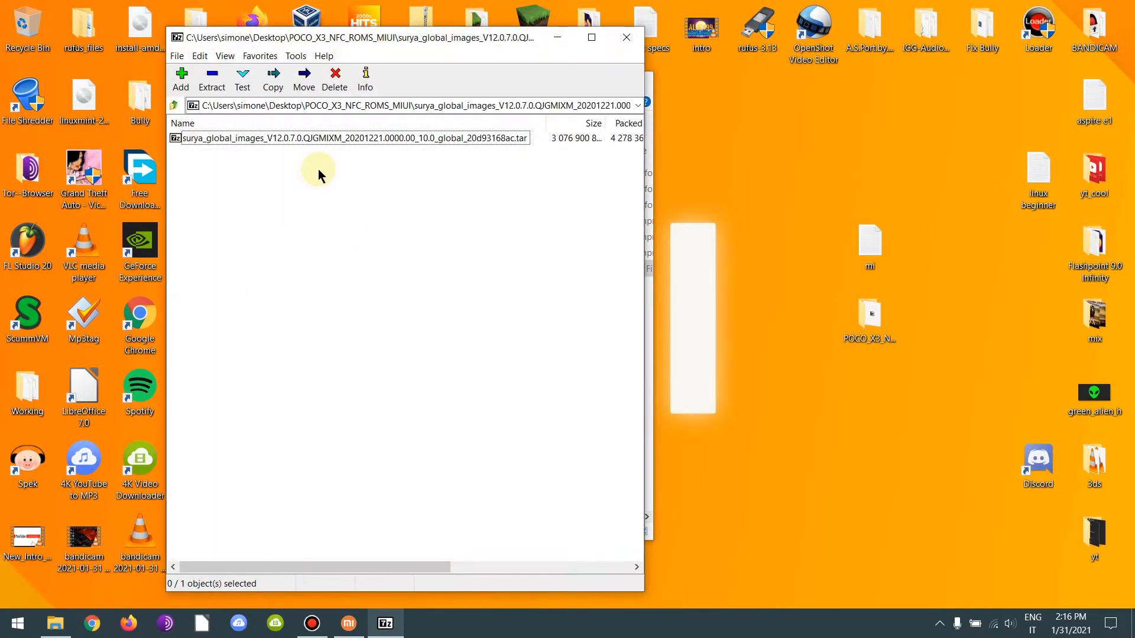
Look inside the surya_global_images_V12.0.7.0 archive in 7-Zip, and open the extracted ROM folder of that version
{"action": "left_click_drag", "start_coordinate": [302, 29], "coordinate": [832, 40]}
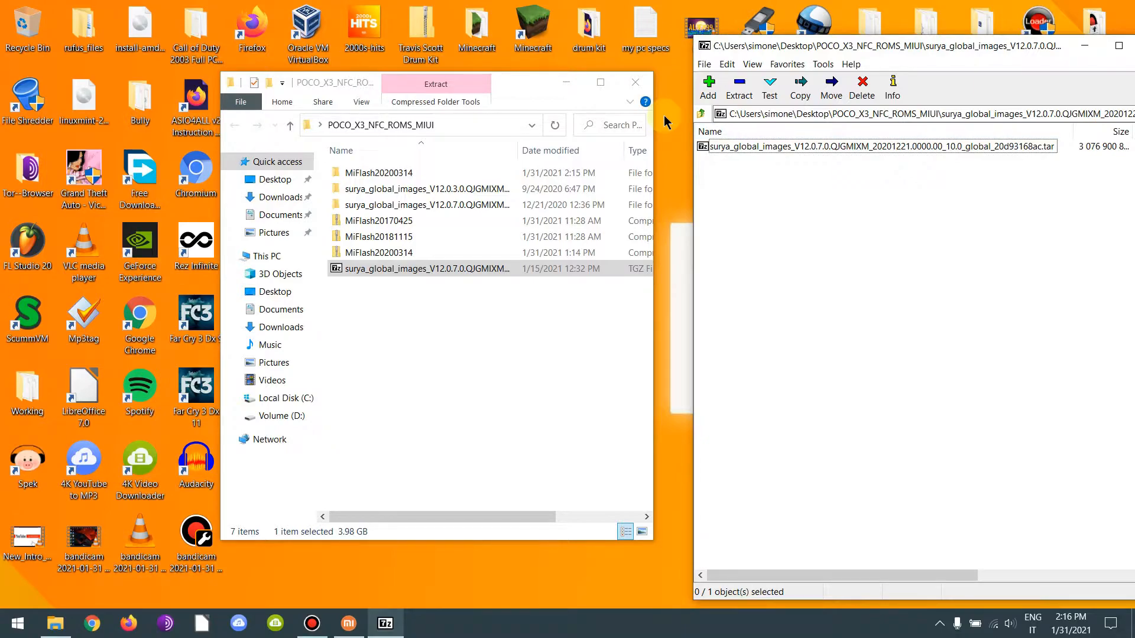
{"action": "left_click_drag", "start_coordinate": [745, 147], "coordinate": [665, 123]}
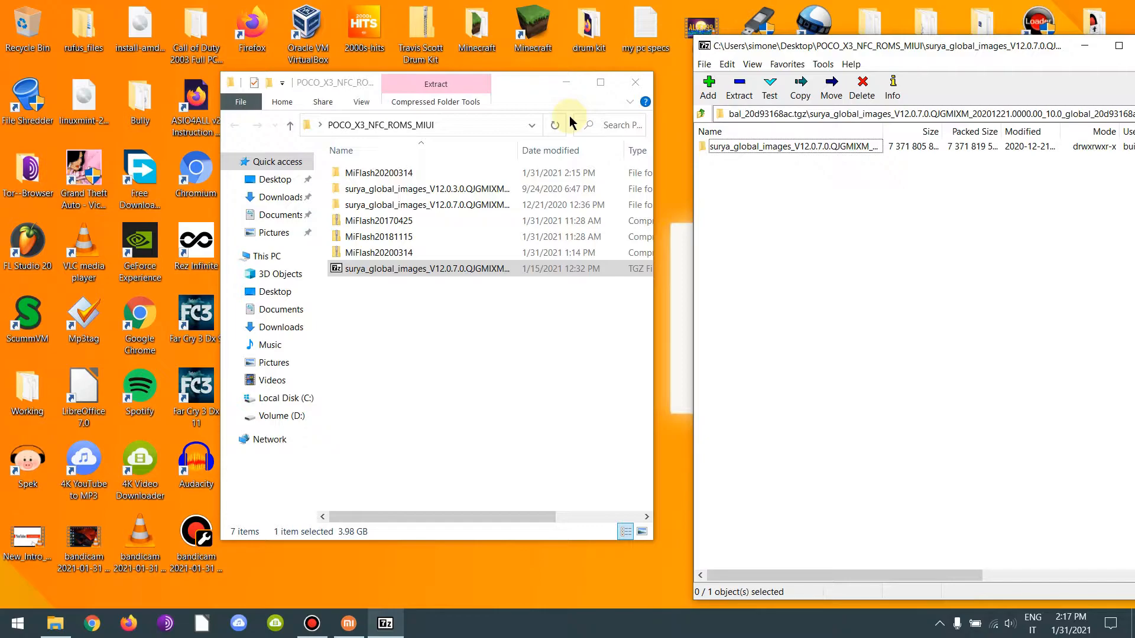
{"action": "left_click_drag", "start_coordinate": [752, 43], "coordinate": [569, 55]}
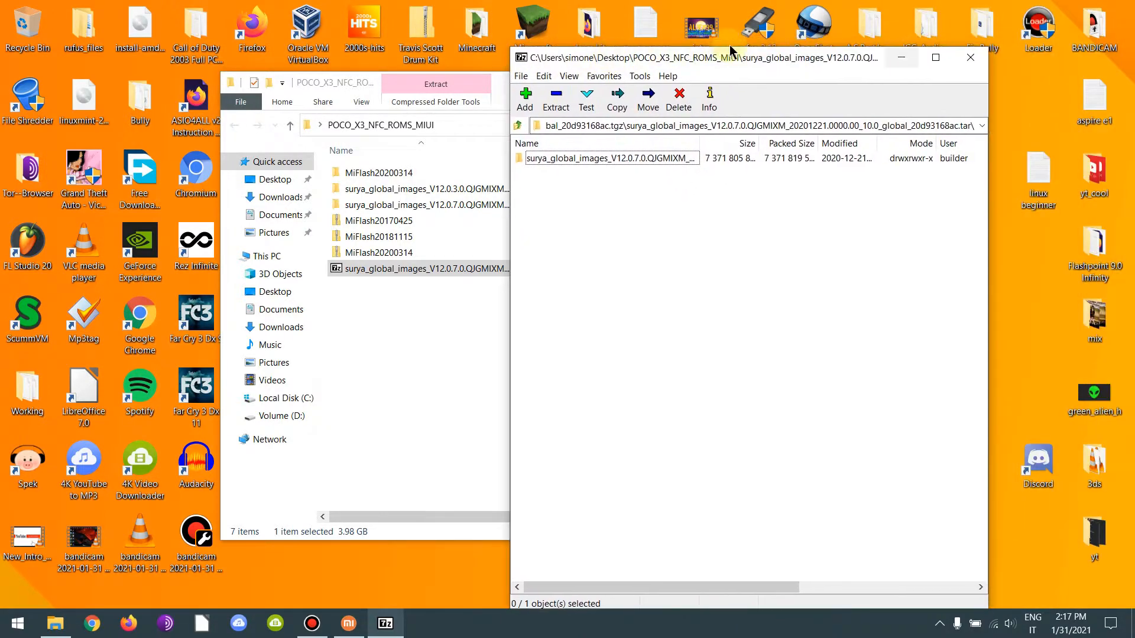
{"action": "left_click", "coordinate": [969, 57]}
{"action": "double_click", "coordinate": [390, 204]}
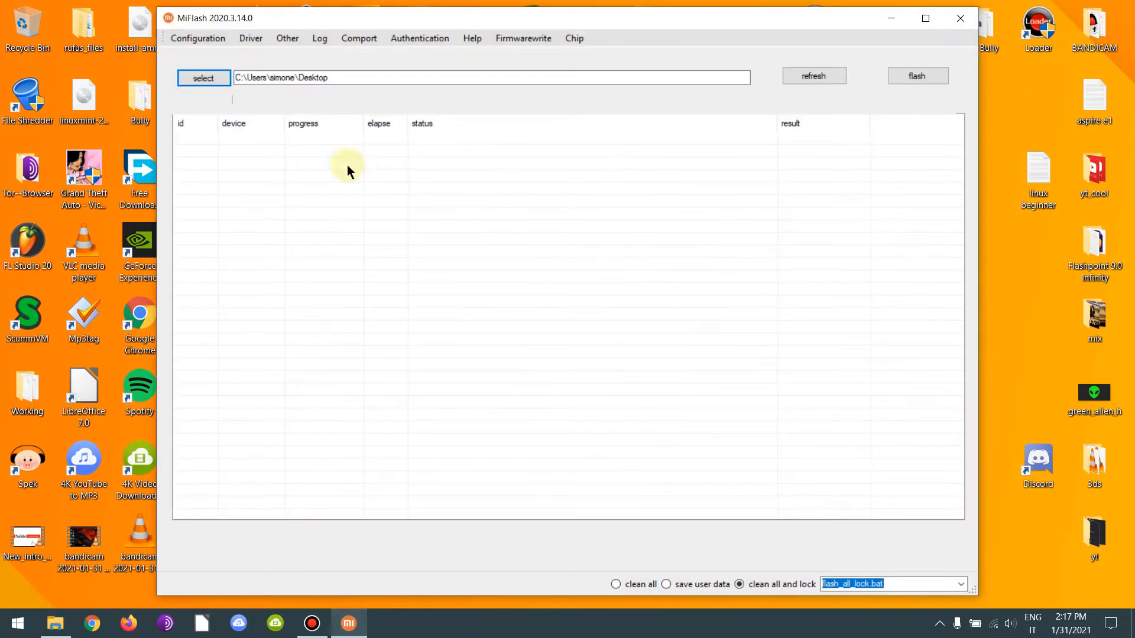
Reposition the MiFlash window and select the surya_global_images_V12.0.7.0.QJGMIXM folder inside POCO_X3_NFC_ROMS_MIUI as the firmware path
{"action": "left_click_drag", "start_coordinate": [379, 26], "coordinate": [509, 40]}
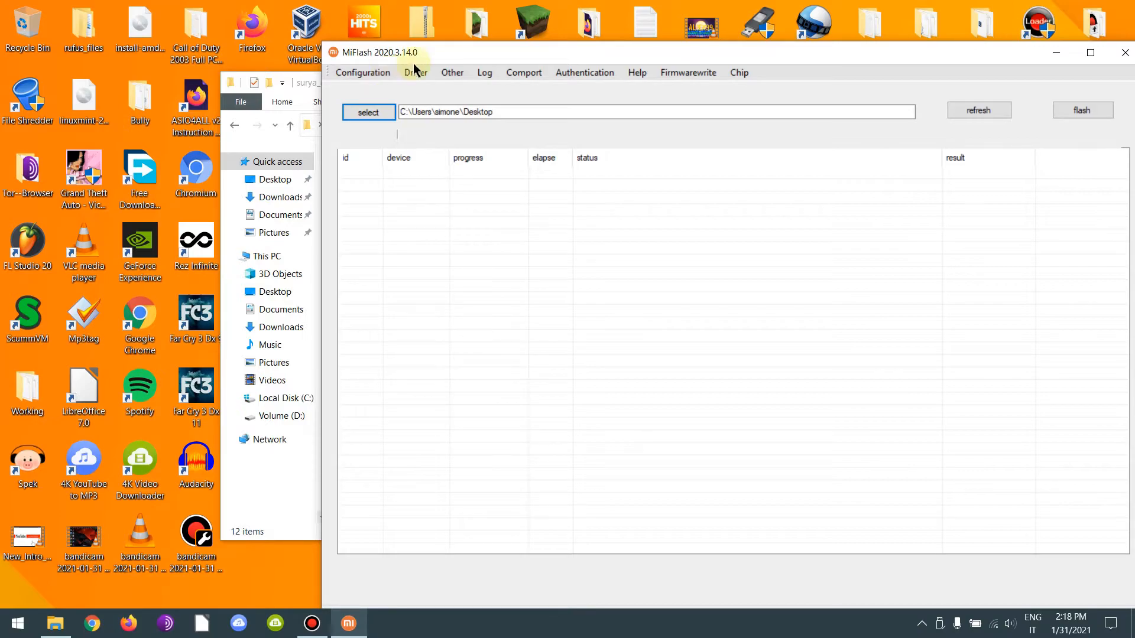
{"action": "left_click_drag", "start_coordinate": [747, 53], "coordinate": [689, 31]}
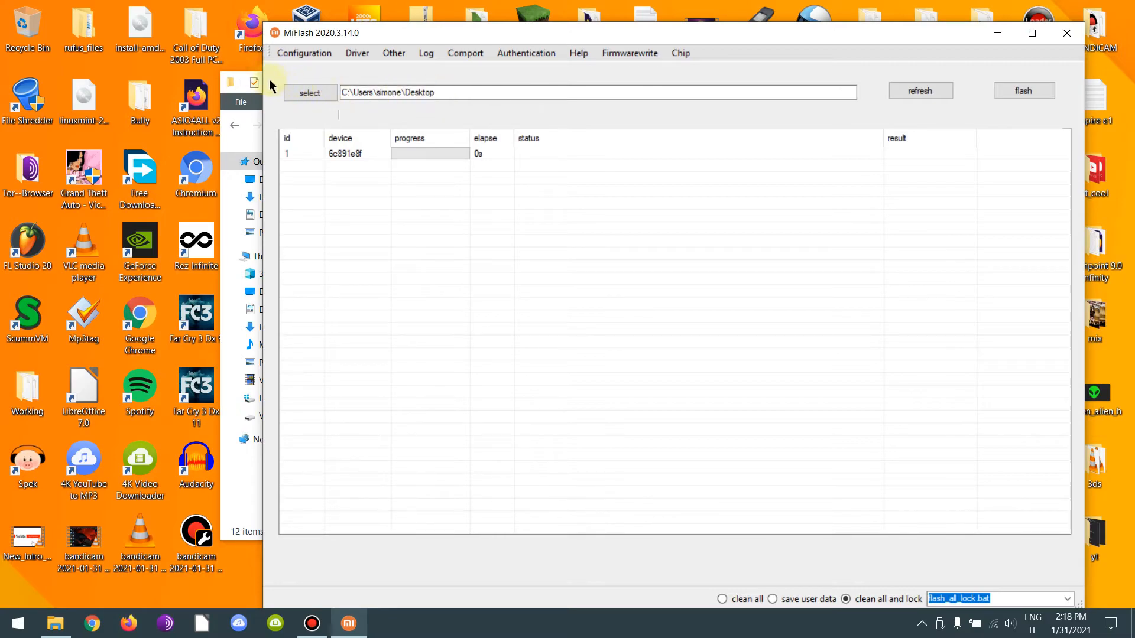
{"action": "left_click_drag", "start_coordinate": [299, 26], "coordinate": [280, 9]}
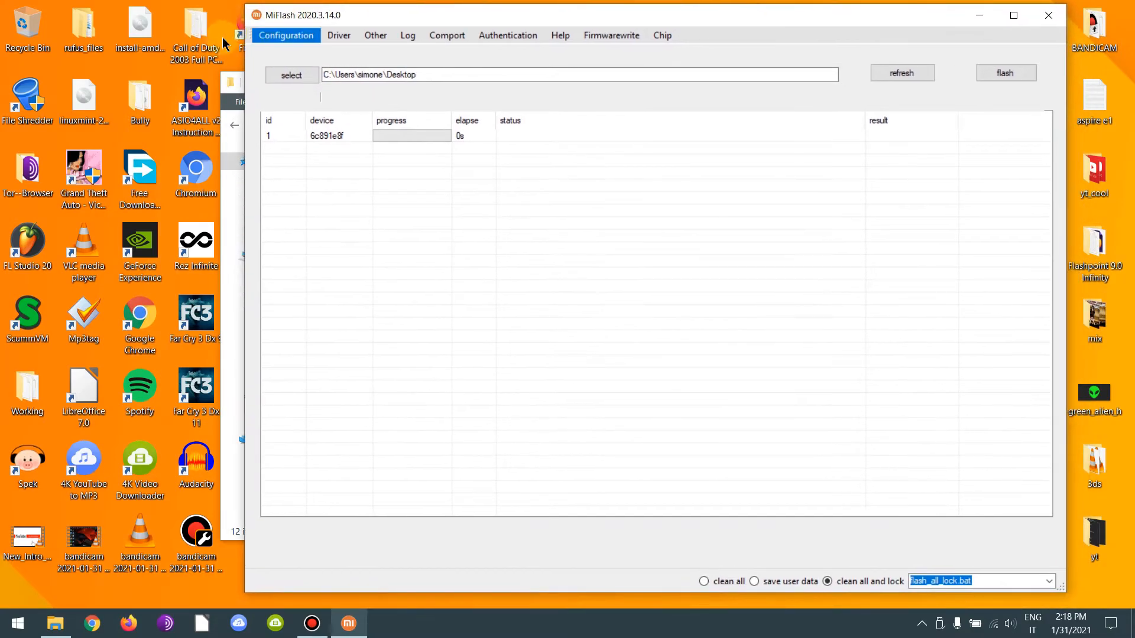
{"action": "left_click", "coordinate": [292, 75]}
{"action": "scroll", "coordinate": [456, 259], "scroll_direction": "down", "scroll_amount": 6}
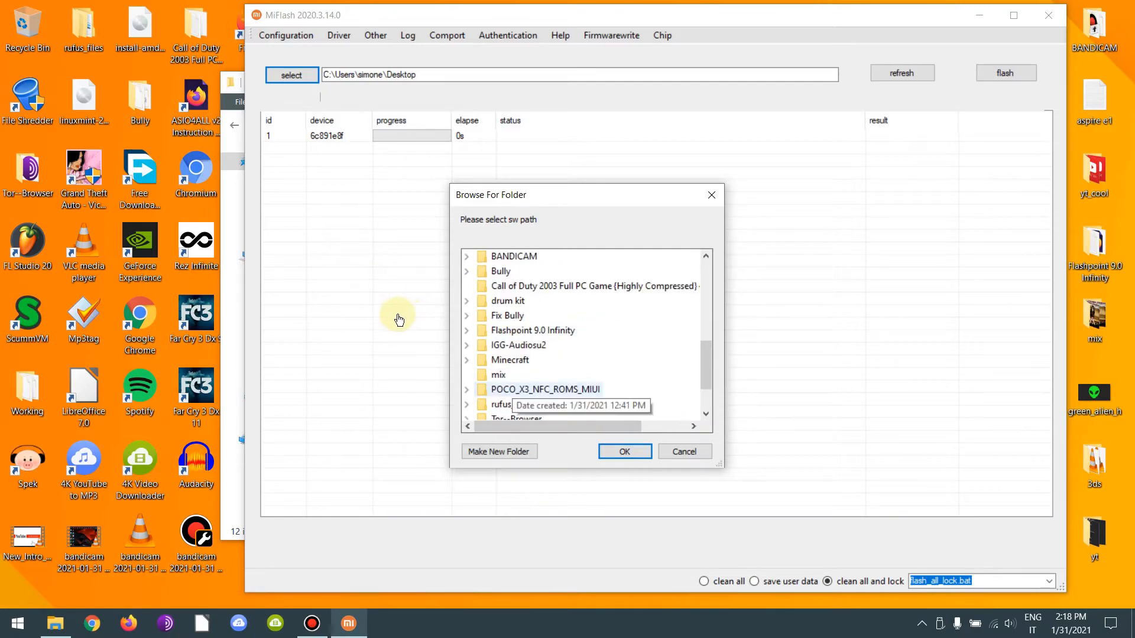
{"action": "left_click", "coordinate": [466, 389]}
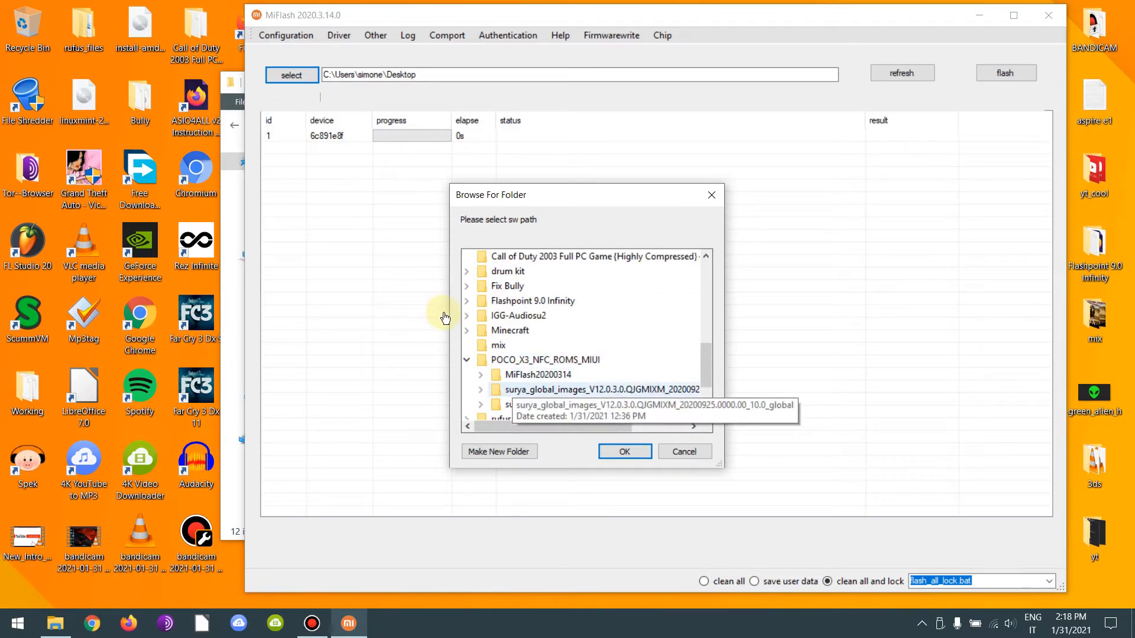
{"action": "key", "text": "Down"}
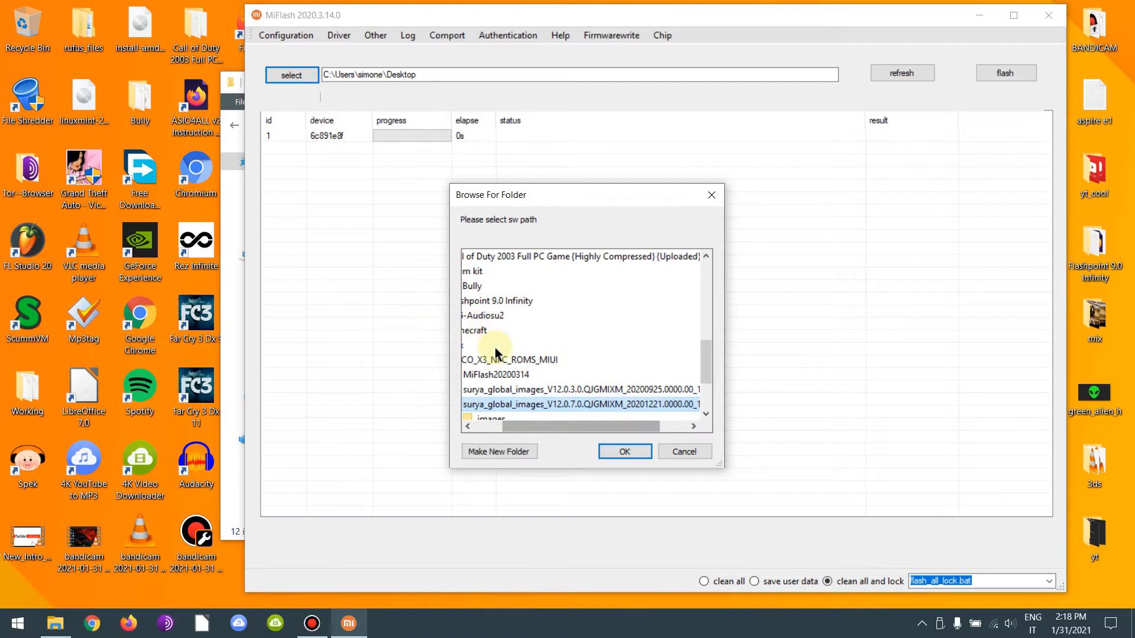
{"action": "key", "text": "Return"}
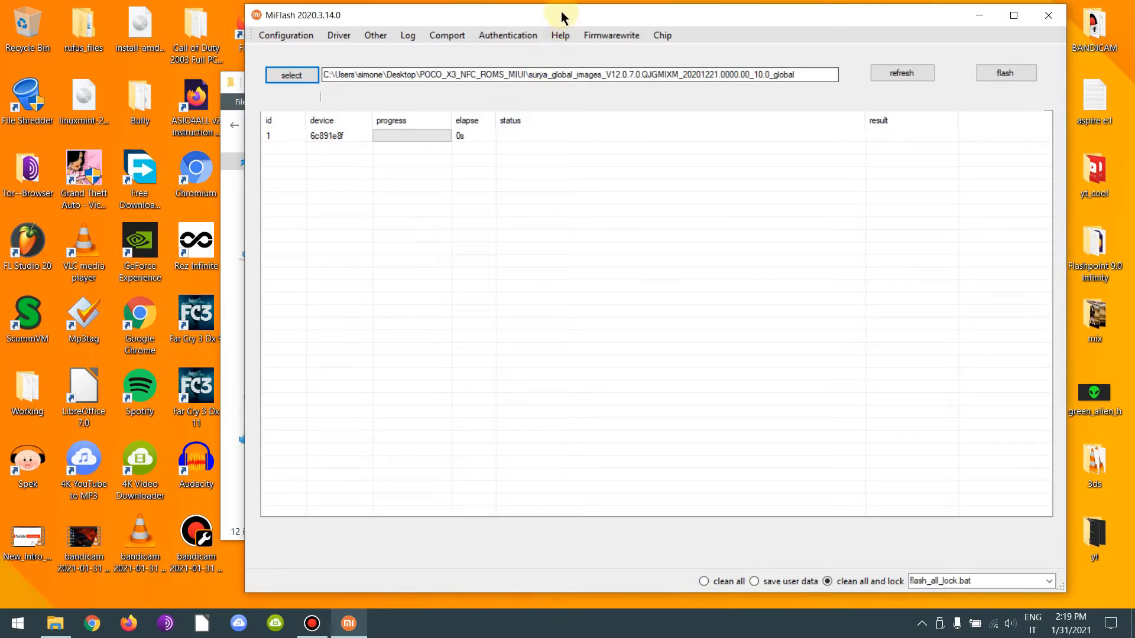
Close the MiFlash window
{"action": "left_click_drag", "start_coordinate": [562, 17], "coordinate": [557, 13]}
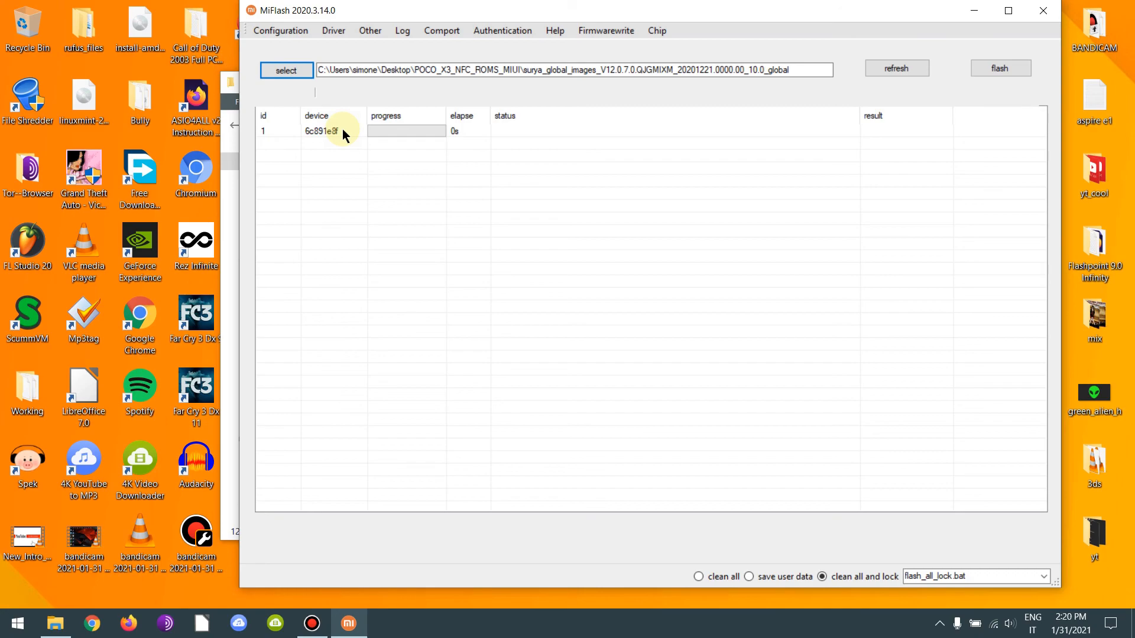
{"action": "left_click", "coordinate": [1043, 10]}
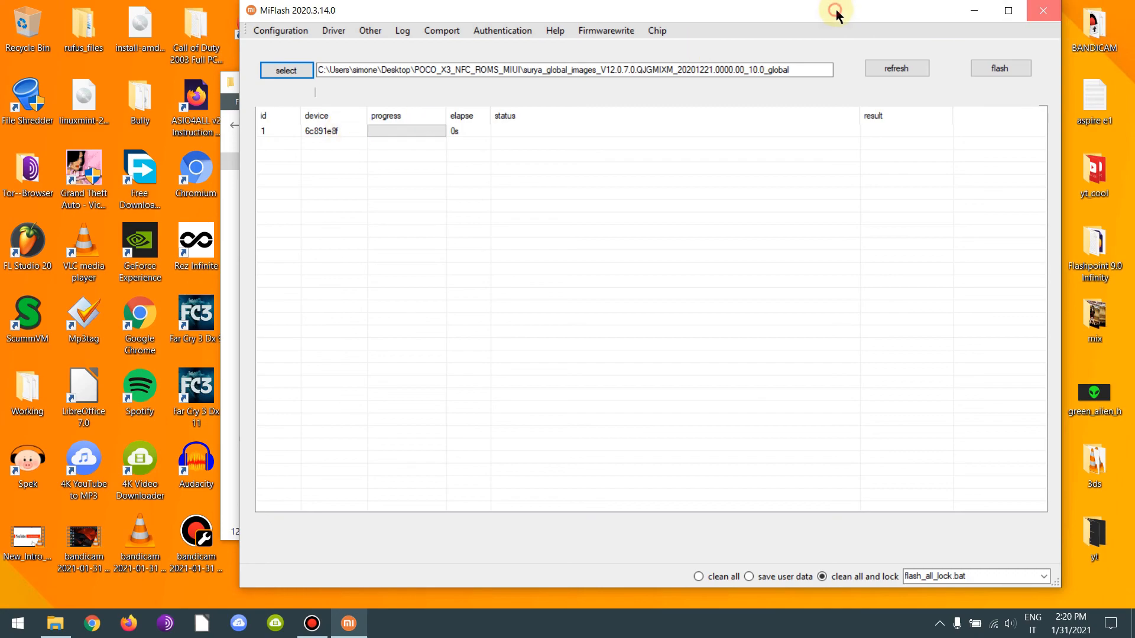
{"action": "mouse_move", "coordinate": [656, 12]}
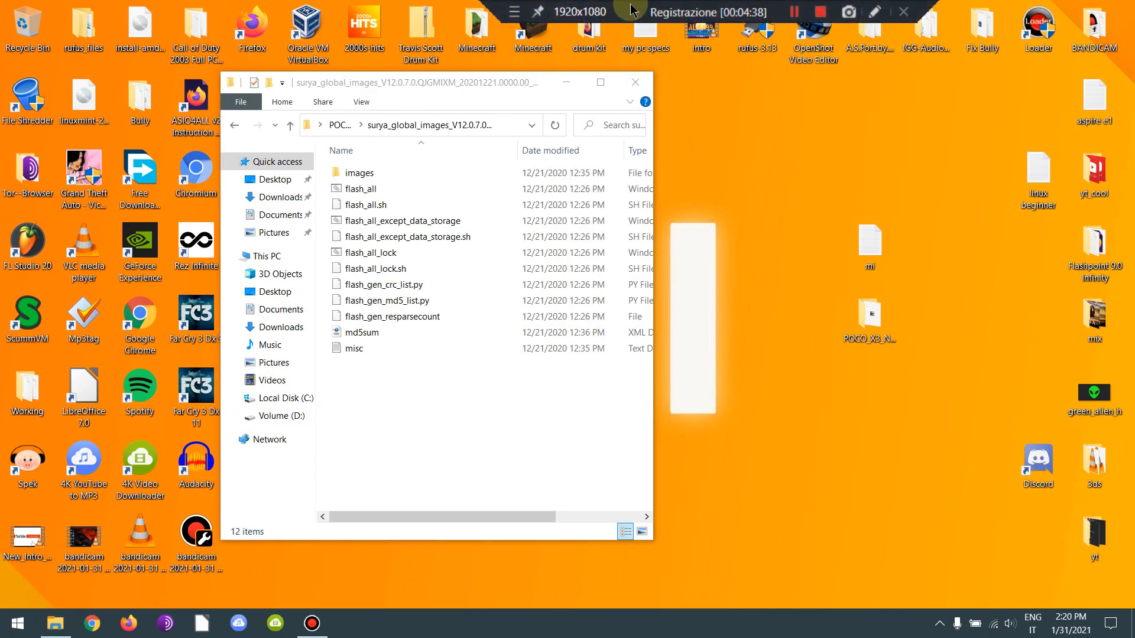